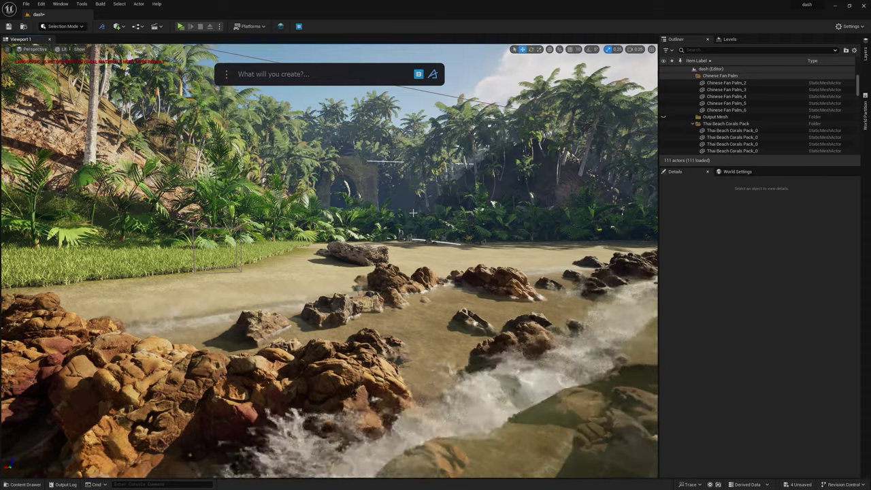
Look around the finished tropical beach scene, examining its rocks, palms and shoreline from several angles
{"action": "right_click_drag", "start_coordinate": [332, 282], "coordinate": [623, 270]}
{"action": "right_click_drag", "start_coordinate": [401, 133], "coordinate": [302, 155]}
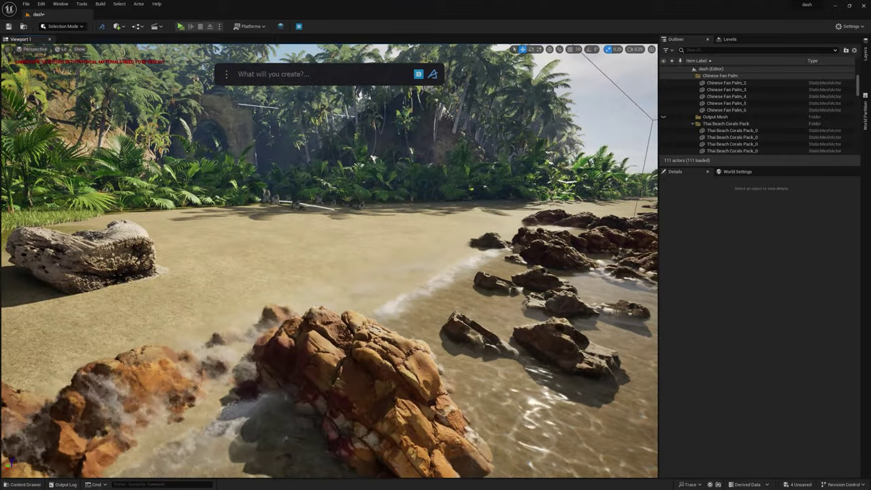
{"action": "right_click_drag", "start_coordinate": [306, 109], "coordinate": [455, 126]}
{"action": "right_click_drag", "start_coordinate": [435, 204], "coordinate": [216, 239]}
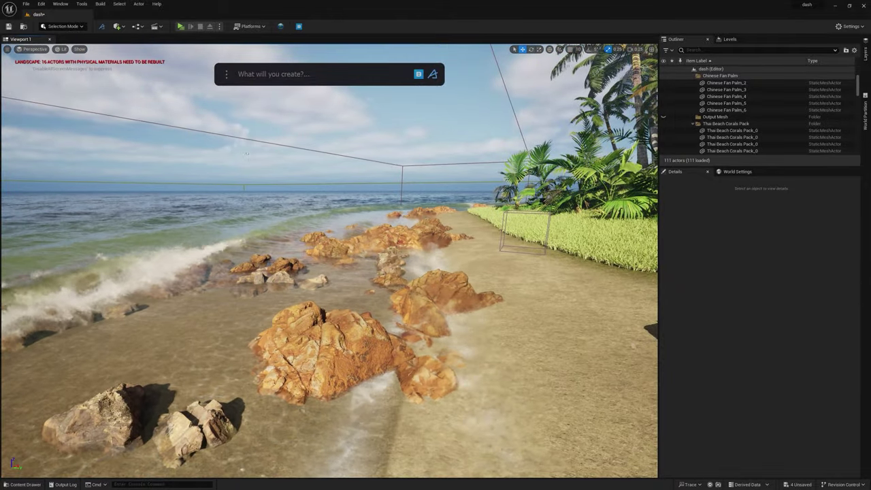
{"action": "right_click_drag", "start_coordinate": [246, 153], "coordinate": [193, 177]}
{"action": "right_click_drag", "start_coordinate": [374, 190], "coordinate": [365, 191]}
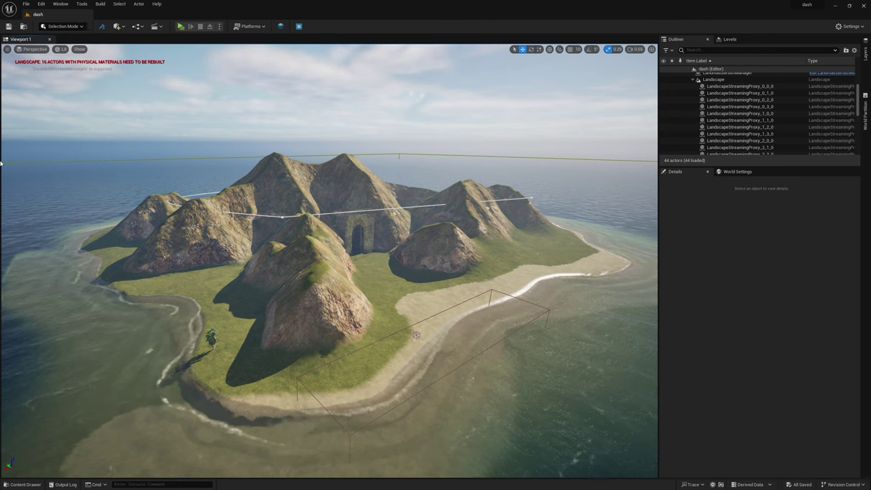
Try lowering the Landmass custom brush that shapes the island's mountains, and undo the move
{"action": "left_click", "coordinate": [282, 218]}
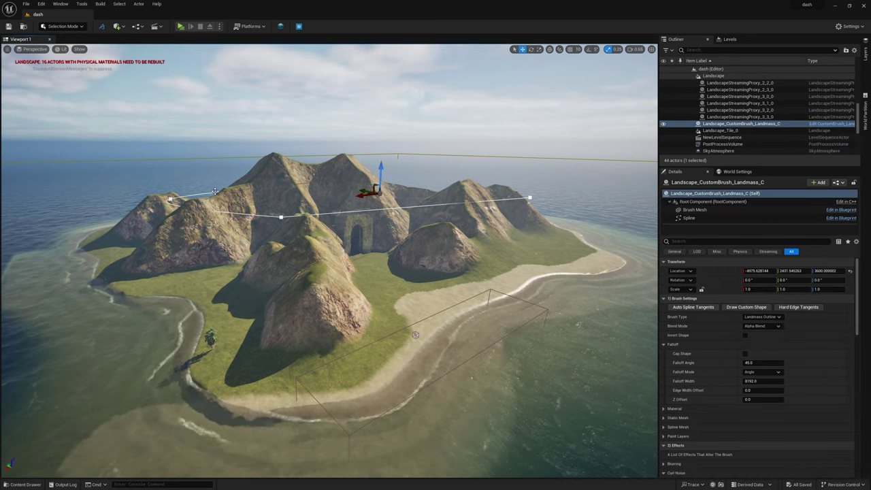
{"action": "mouse_move", "coordinate": [342, 212]}
{"action": "right_mouse_down"}
{"action": "mouse_move", "coordinate": [342, 119]}
{"action": "mouse_move", "coordinate": [346, 234]}
{"action": "mouse_move", "coordinate": [333, 226]}
{"action": "right_mouse_up"}
{"action": "key", "text": "w"}
{"action": "key", "text": "w"}
{"action": "key", "text": "s"}
{"action": "mouse_move", "coordinate": [448, 101]}
{"action": "left_mouse_down"}
{"action": "mouse_move", "coordinate": [450, 116]}
{"action": "mouse_move", "coordinate": [449, 91]}
{"action": "mouse_move", "coordinate": [447, 109]}
{"action": "left_mouse_up"}
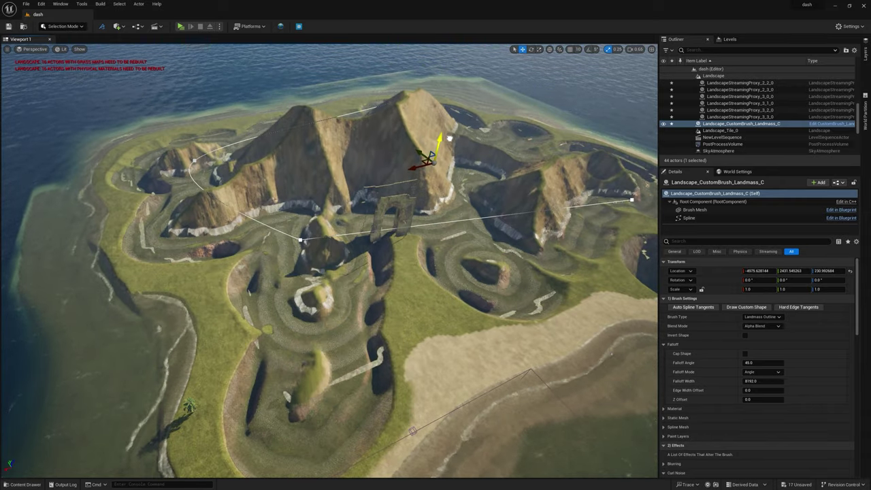
{"action": "key", "text": "ctrl+z"}
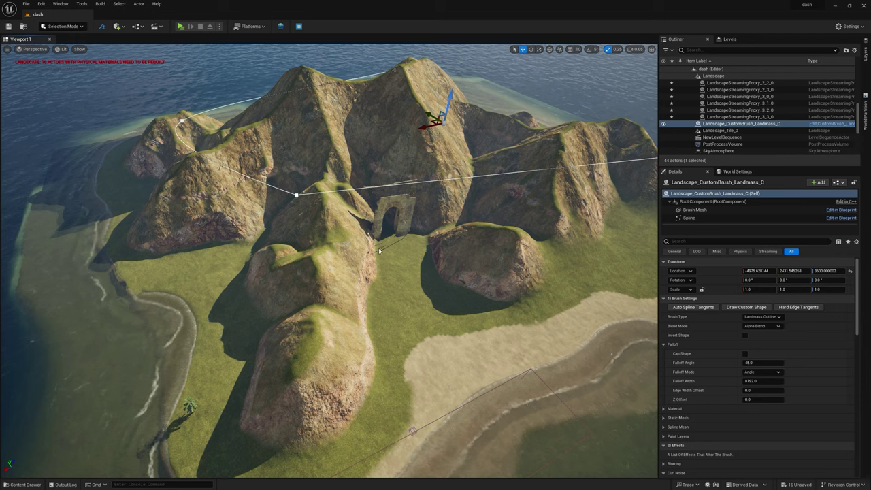
Select the mossy chapel arch at the foot of the mountains and inspect it up close
{"action": "key", "text": "w"}
{"action": "right_click_drag", "start_coordinate": [331, 137], "coordinate": [321, 137]}
{"action": "key", "text": "w"}
{"action": "right_click_drag", "start_coordinate": [323, 277], "coordinate": [335, 268]}
{"action": "left_click", "coordinate": [334, 269]}
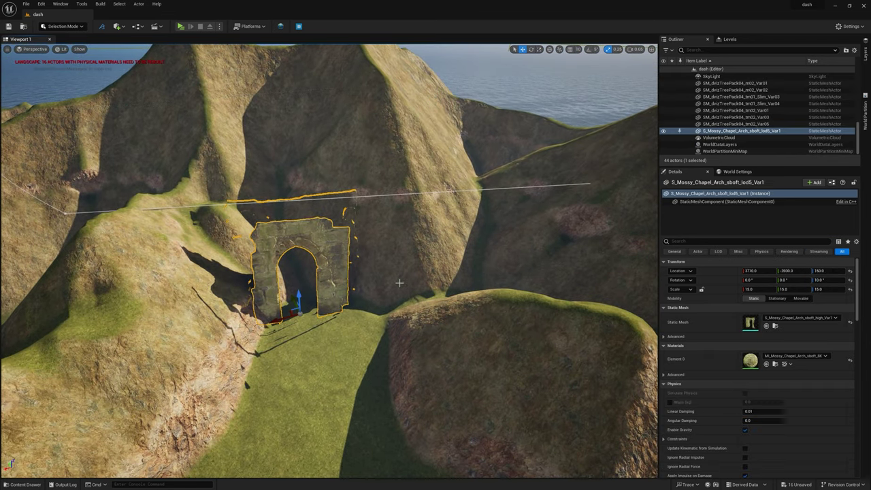
Select the landscape streaming proxies 2_0_0, 2_1_0 and 3_0_0 around the front hill together
{"action": "right_click_drag", "start_coordinate": [399, 283], "coordinate": [362, 310]}
{"action": "key", "text": "s"}
{"action": "key", "text": "s"}
{"action": "key", "text": "w"}
{"action": "key", "text": "s"}
{"action": "key", "text": "s"}
{"action": "left_click", "coordinate": [218, 358]}
{"action": "key", "text": "d"}
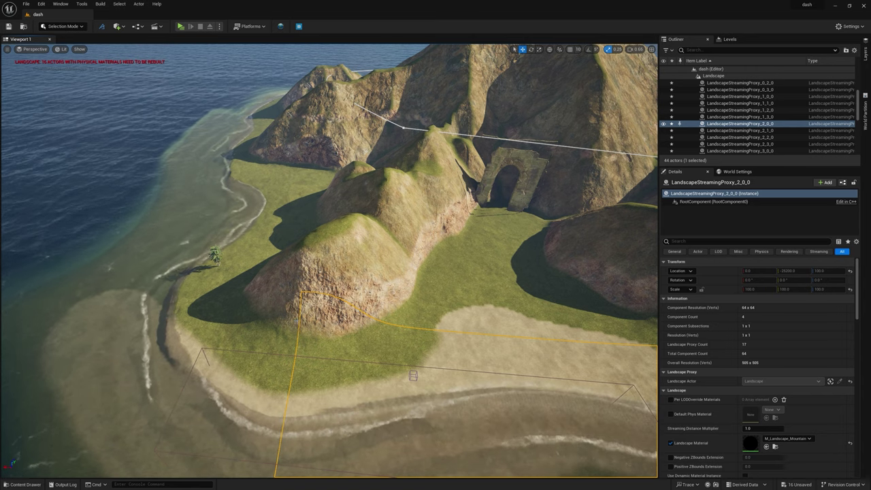
{"action": "left_click", "coordinate": [159, 381], "text": "ctrl"}
{"action": "left_click", "coordinate": [421, 283], "text": "ctrl"}
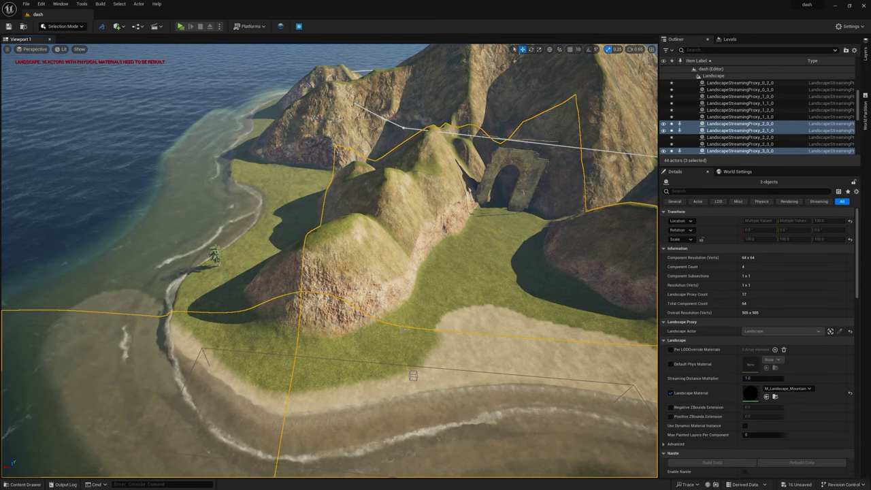
Extend the selection to eight landscape proxies along the beach, including 1_0_0, 1_1_0, 0_0_0 and 0_1_0
{"action": "right_click_drag", "start_coordinate": [422, 282], "coordinate": [436, 285]}
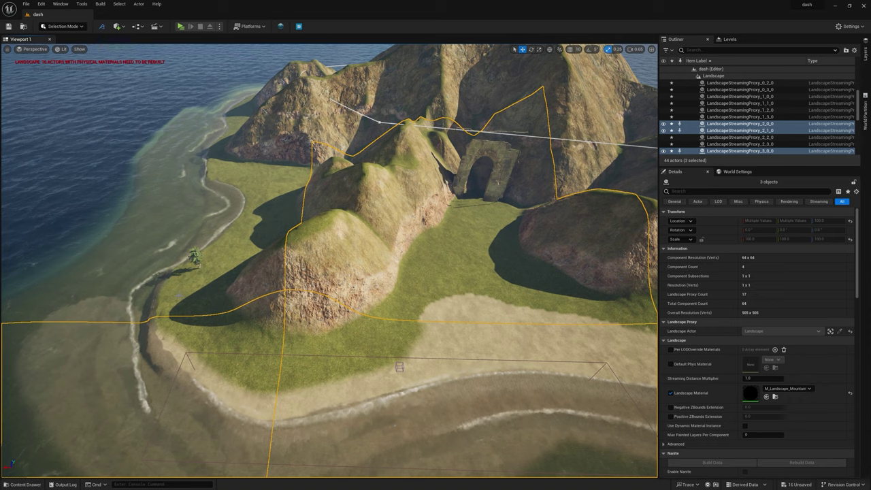
{"action": "left_click", "coordinate": [435, 391], "text": "ctrl"}
{"action": "right_click_drag", "start_coordinate": [435, 391], "coordinate": [503, 388]}
{"action": "left_click", "coordinate": [512, 187], "text": "ctrl"}
{"action": "left_click", "coordinate": [520, 235], "text": "ctrl"}
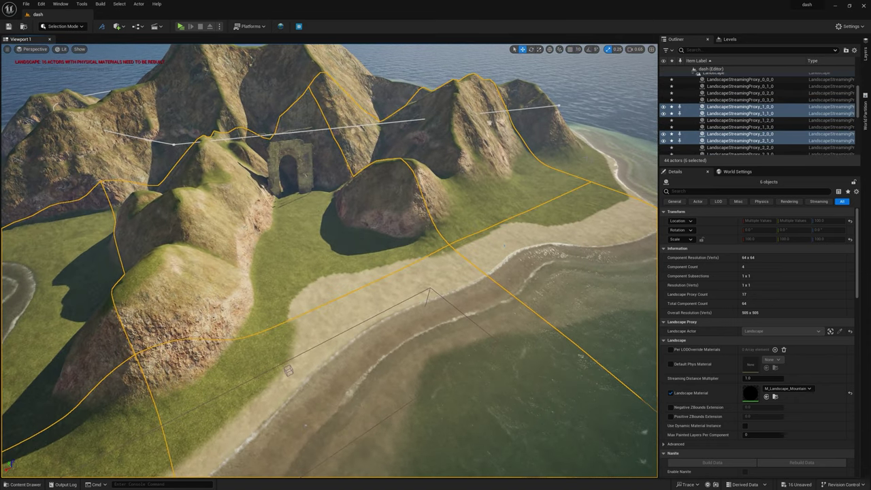
{"action": "left_click", "coordinate": [590, 162], "text": "ctrl"}
{"action": "left_click", "coordinate": [616, 182], "text": "ctrl"}
{"action": "right_click_drag", "start_coordinate": [615, 182], "coordinate": [546, 143]}
{"action": "right_click_drag", "start_coordinate": [513, 188], "coordinate": [572, 148]}
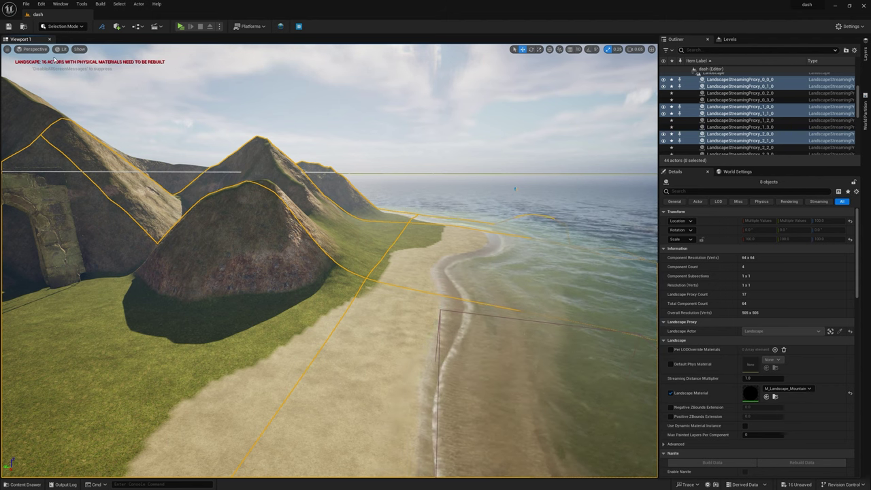
Show the Dash prompt bar, open its Content Library and browse the available assets
{"action": "left_click", "coordinate": [102, 26]}
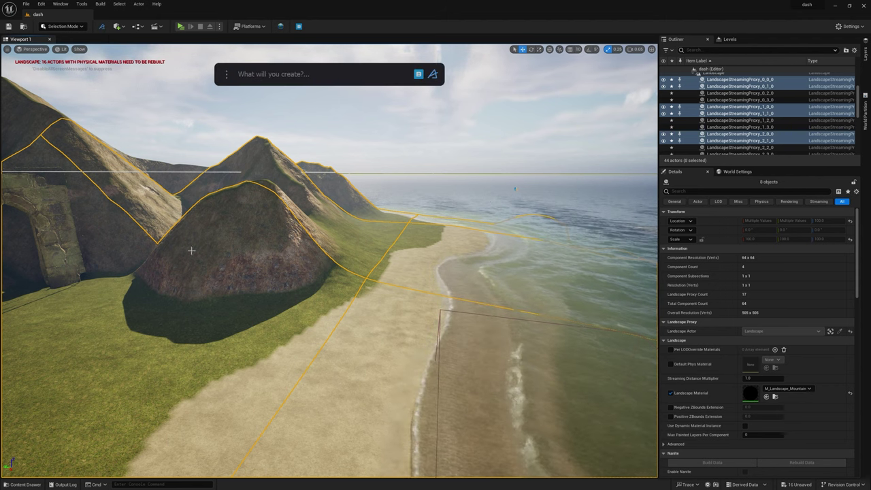
{"action": "left_click", "coordinate": [418, 73]}
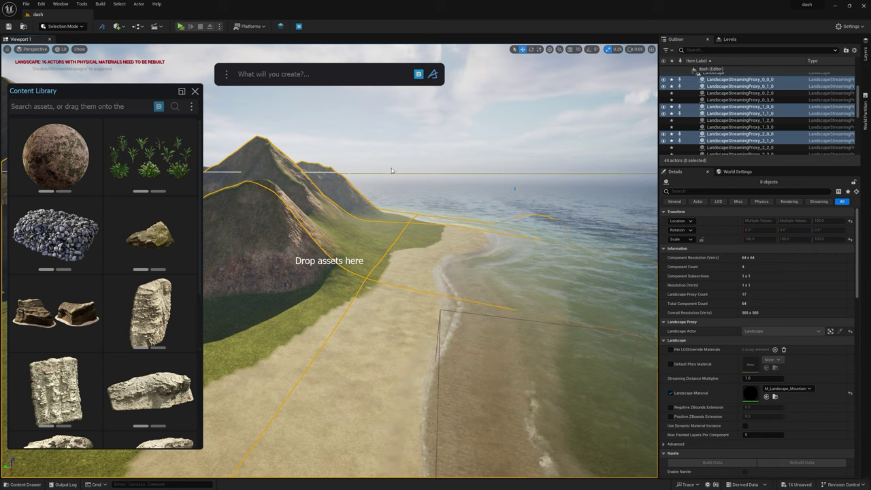
{"action": "left_click_drag", "start_coordinate": [112, 97], "coordinate": [141, 86]}
{"action": "scroll", "coordinate": [116, 282], "scroll_direction": "down", "scroll_amount": 5}
{"action": "scroll", "coordinate": [116, 281], "scroll_direction": "down", "scroll_amount": 5}
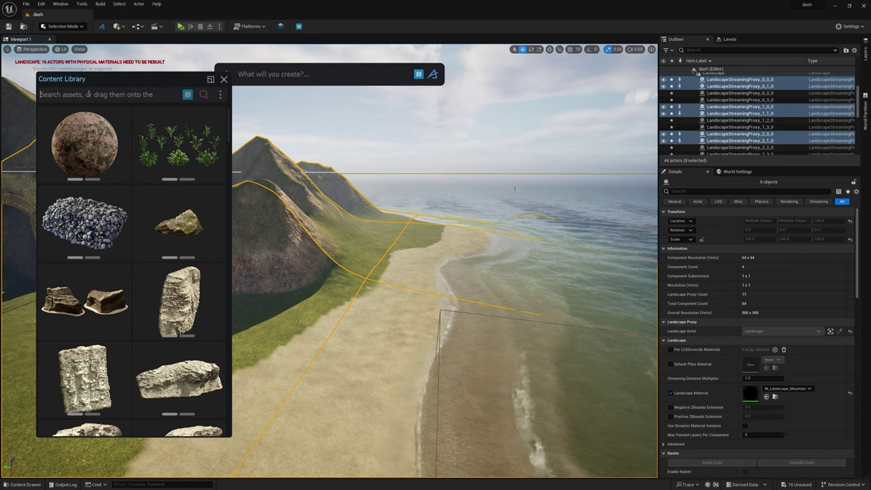
Search the Content Library for "beach" assets and clear that term
{"action": "type", "text": "beach"}
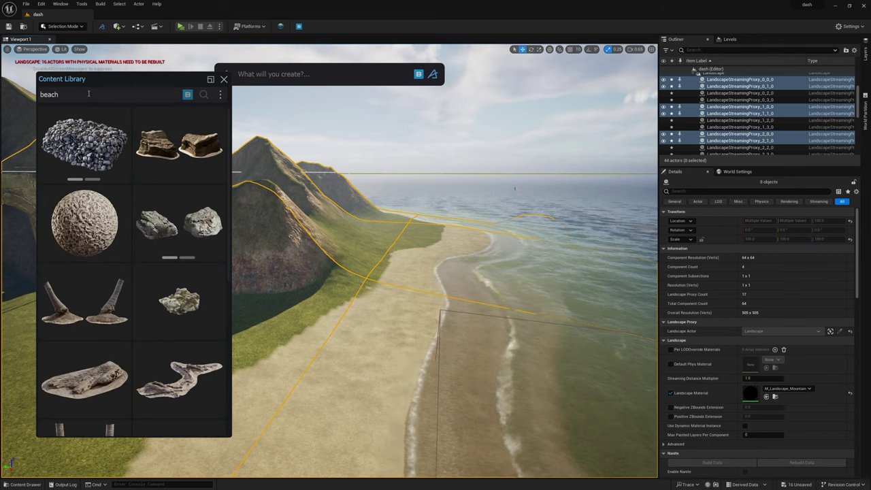
{"action": "key", "text": "BackSpace"}
{"action": "key", "text": "BackSpace"}
{"action": "key", "text": "BackSpace"}
{"action": "key", "text": "BackSpace"}
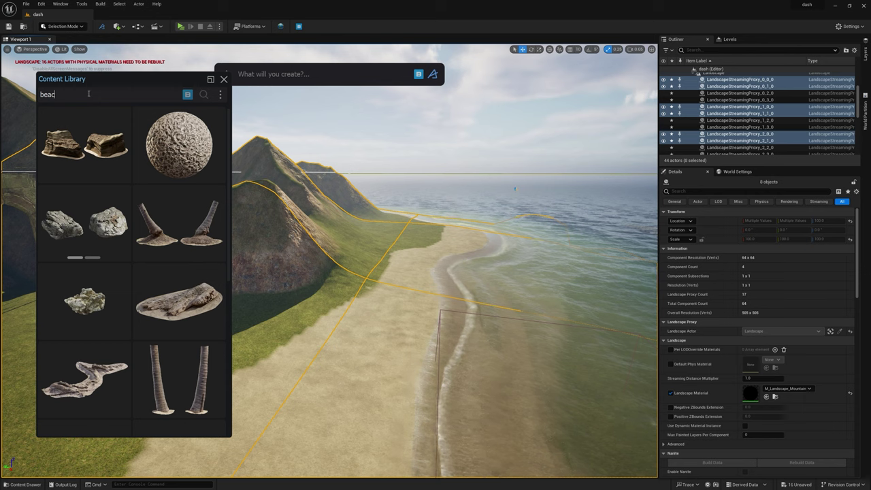
{"action": "type", "text": "thai"}
{"action": "key", "text": "BackSpace"}
{"action": "key", "text": "BackSpace"}
{"action": "key", "text": "BackSpace"}
{"action": "key", "text": "BackSpace"}
{"action": "key", "text": "BackSpace"}
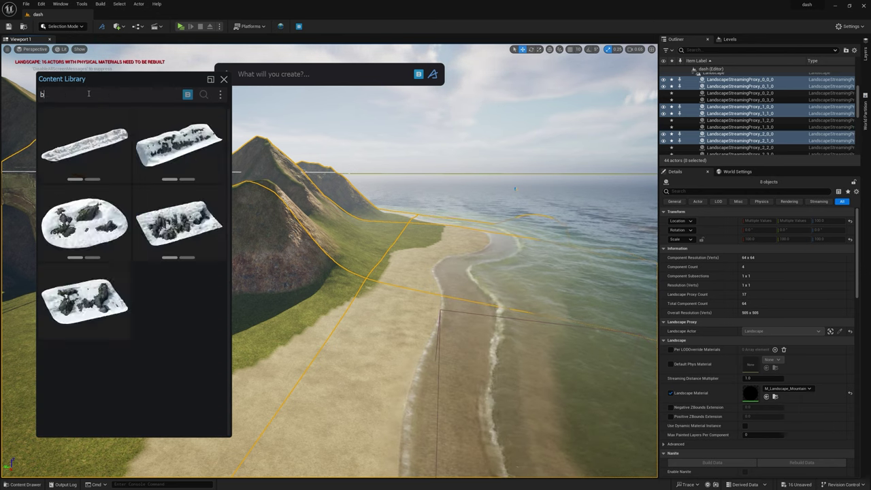
Search the Content Library for "thai" and select the mossy corals pack together with the two beach rock assets
{"action": "type", "text": "thai"}
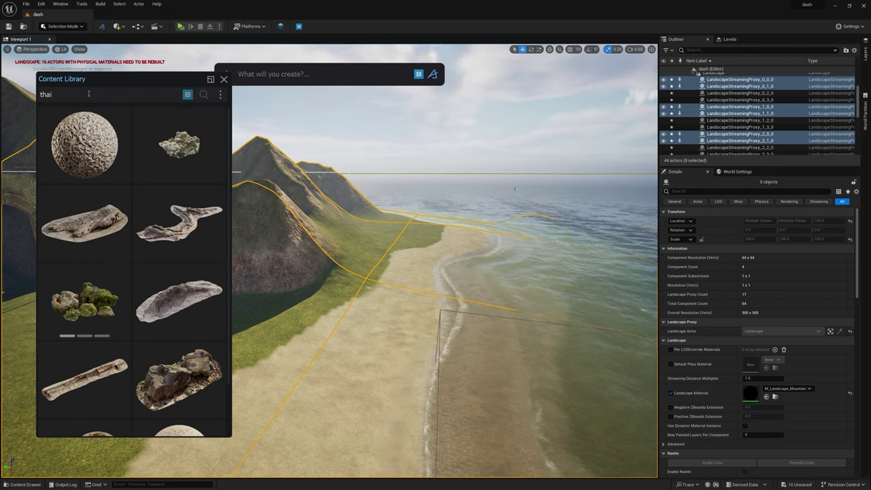
{"action": "scroll", "coordinate": [122, 190], "scroll_direction": "down", "scroll_amount": 2}
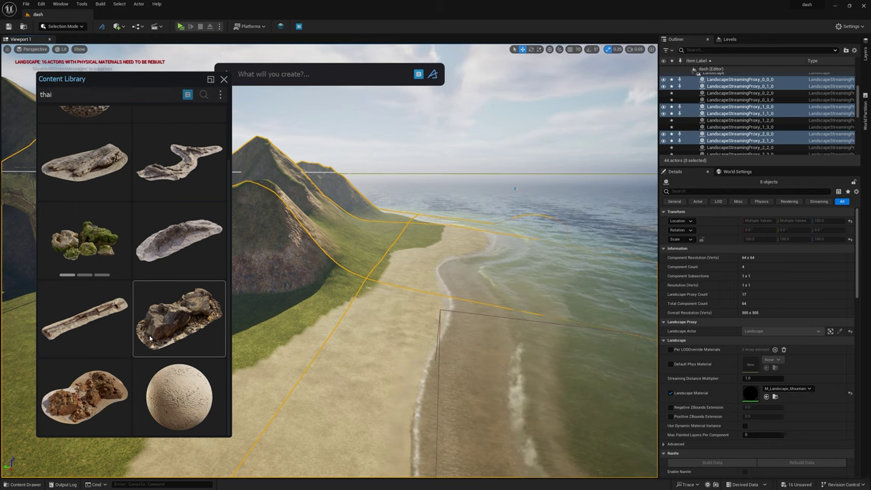
{"action": "left_click", "coordinate": [84, 405]}
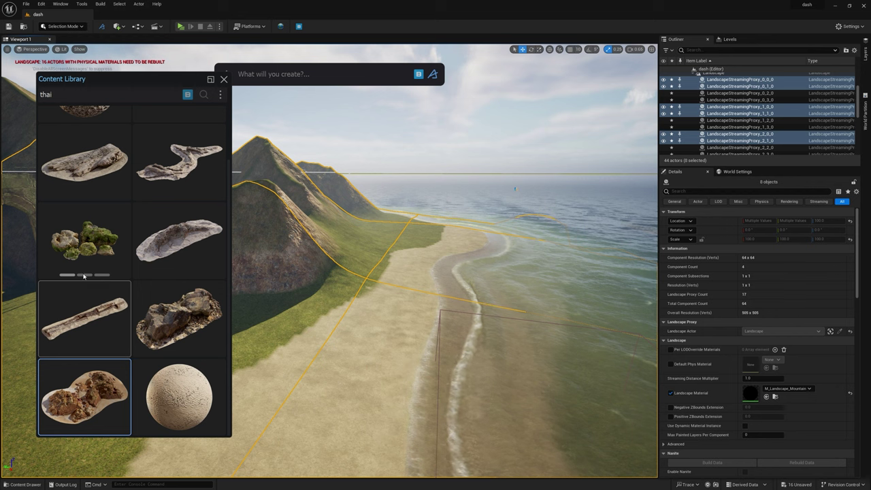
{"action": "left_click", "coordinate": [81, 233]}
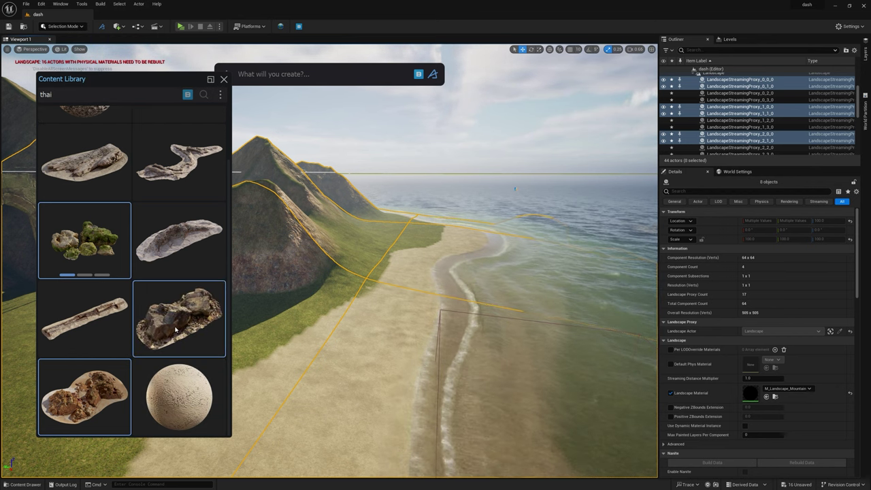
Scatter the chosen Thai beach assets over the selected landscape proxies, and close the scatter settings and Content Library
{"action": "left_click_drag", "start_coordinate": [163, 321], "coordinate": [344, 338]}
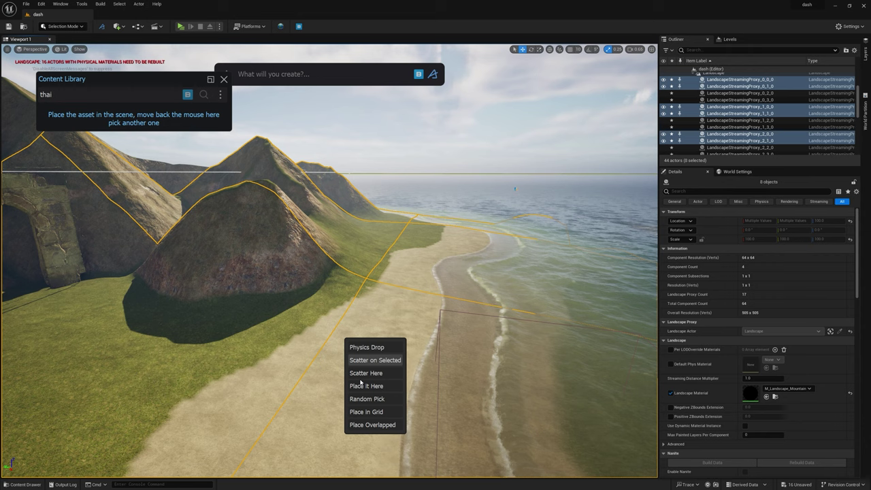
{"action": "left_click", "coordinate": [361, 374]}
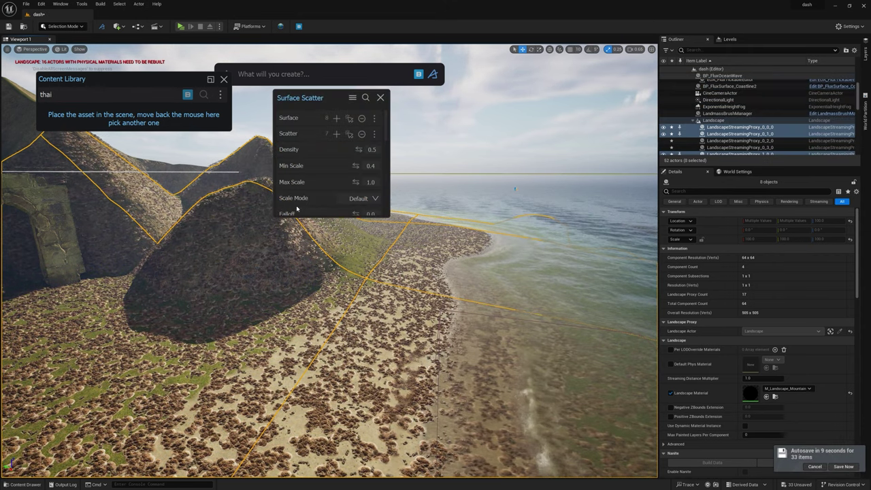
{"action": "left_click_drag", "start_coordinate": [328, 100], "coordinate": [379, 99]}
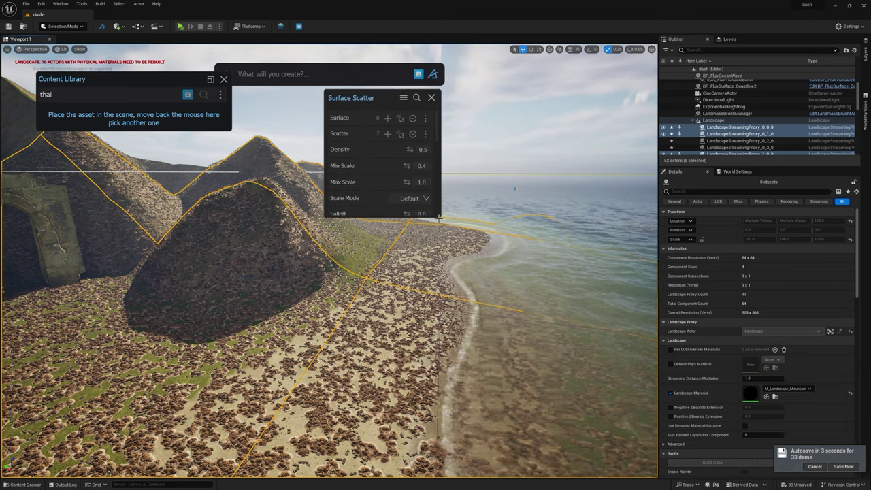
{"action": "left_click_drag", "start_coordinate": [438, 217], "coordinate": [510, 347]}
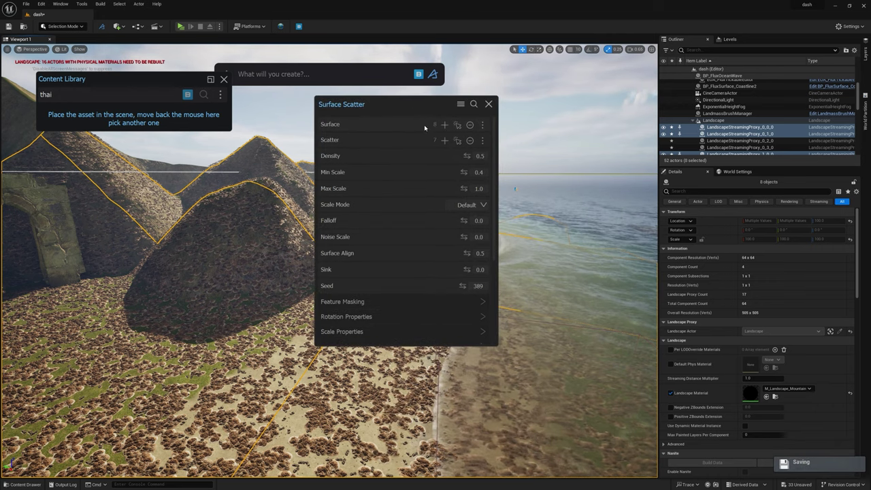
{"action": "left_click", "coordinate": [489, 104]}
{"action": "left_click", "coordinate": [223, 79]}
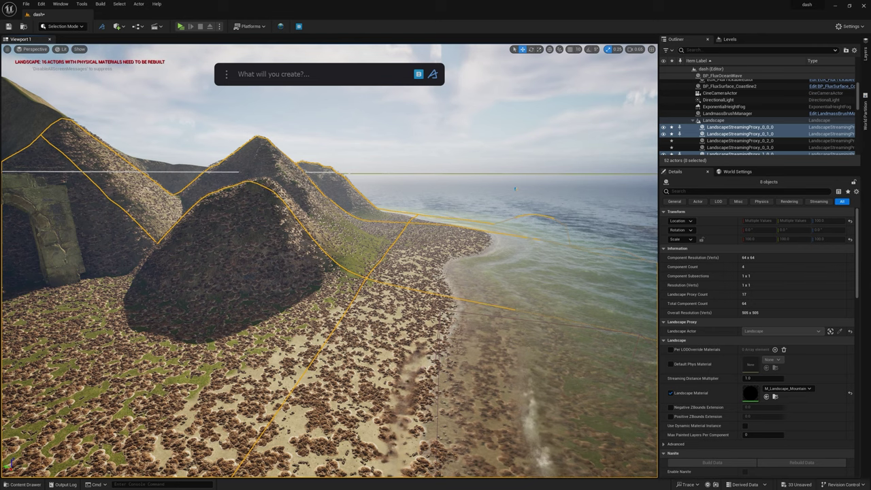
Reopen the Surface Scatter settings of the Thai Beach Corals scatter, enlarging the window and moving it clear of the scene
{"action": "left_click", "coordinate": [286, 340]}
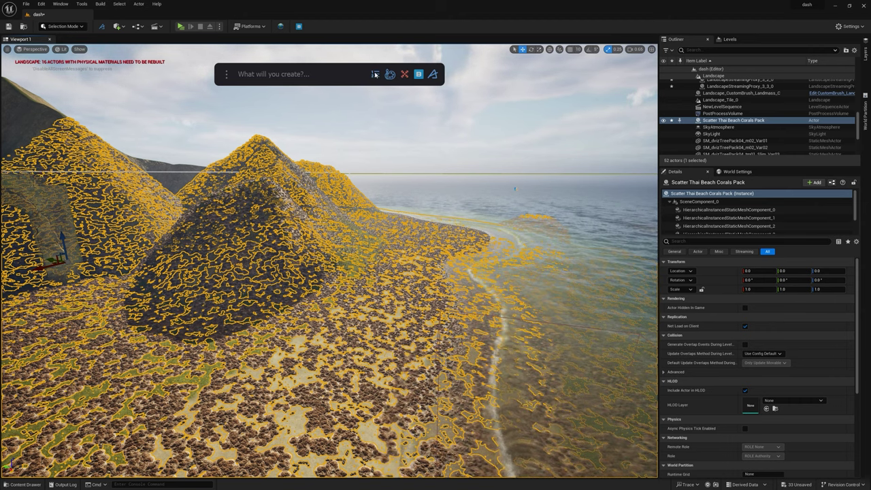
{"action": "left_click", "coordinate": [382, 121]}
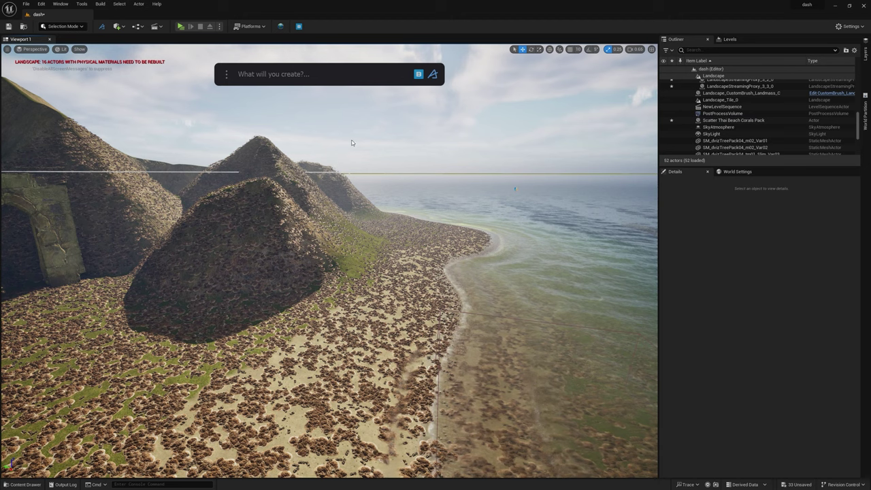
{"action": "left_click", "coordinate": [308, 352]}
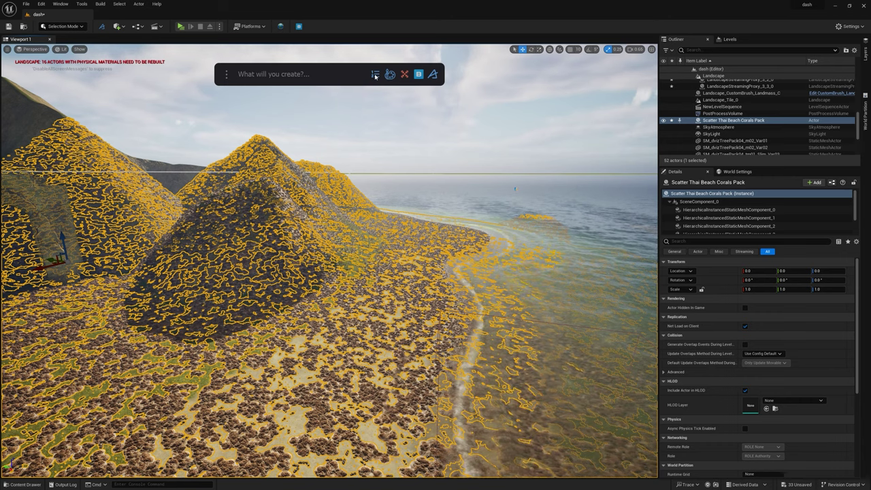
{"action": "left_click", "coordinate": [375, 76]}
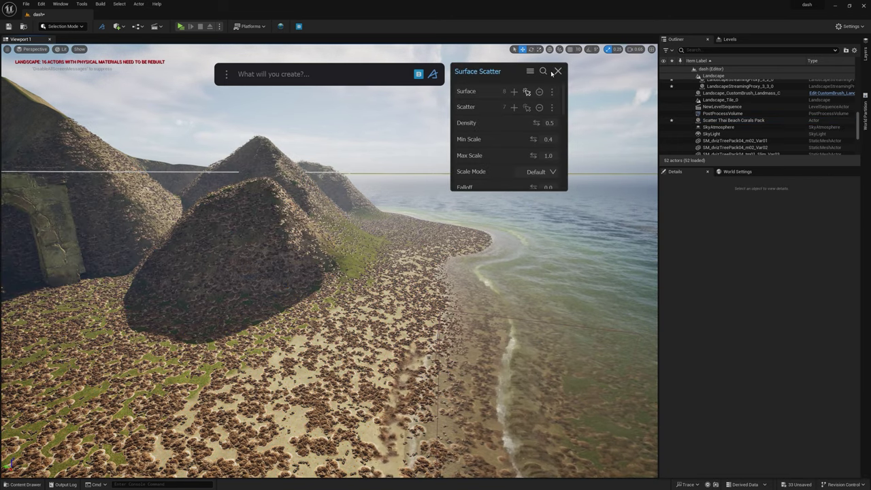
{"action": "left_click_drag", "start_coordinate": [506, 72], "coordinate": [435, 69]}
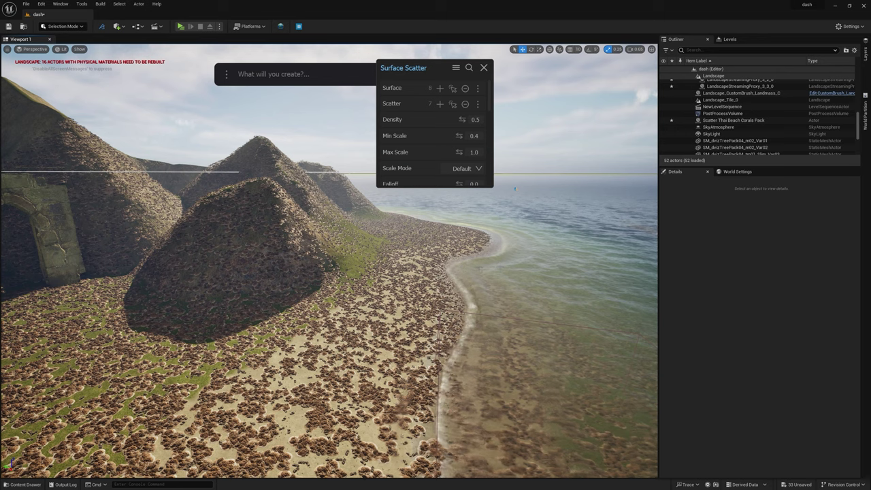
{"action": "left_click_drag", "start_coordinate": [489, 185], "coordinate": [561, 332]}
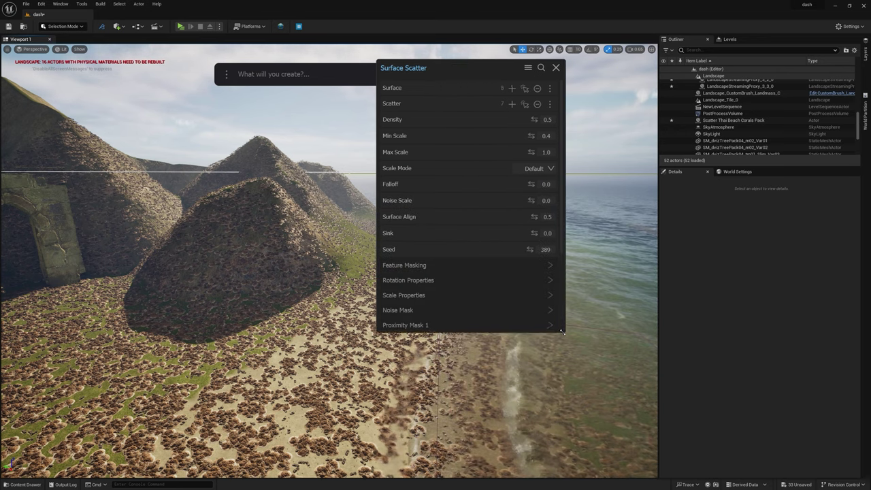
{"action": "left_click_drag", "start_coordinate": [455, 69], "coordinate": [473, 70]}
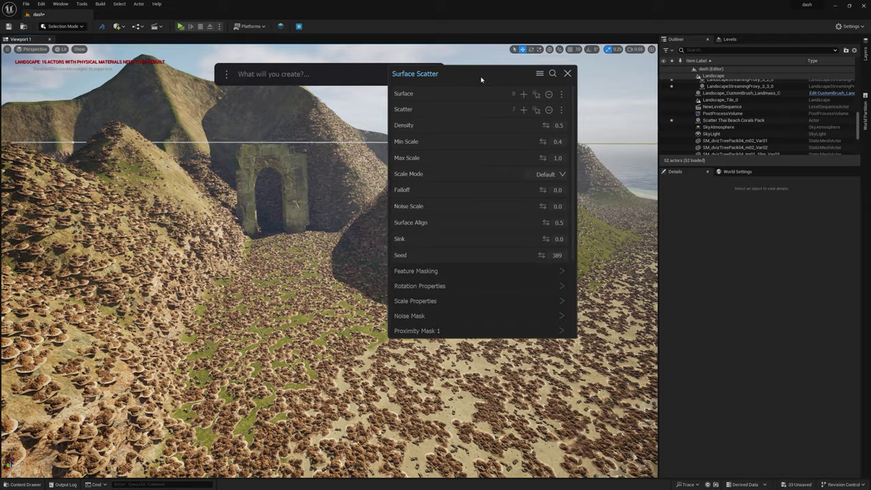
{"action": "left_click_drag", "start_coordinate": [480, 80], "coordinate": [715, 84]}
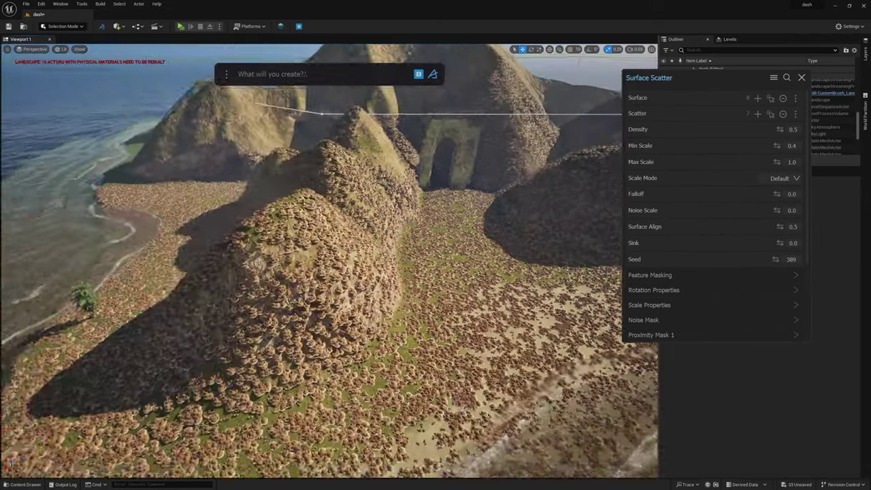
Reduce the coral scatter's Density to 0.3, trying a slightly lower 0.27 along the way
{"action": "right_click_drag", "start_coordinate": [327, 258], "coordinate": [419, 228]}
{"action": "key", "text": "s"}
{"action": "key", "text": "w"}
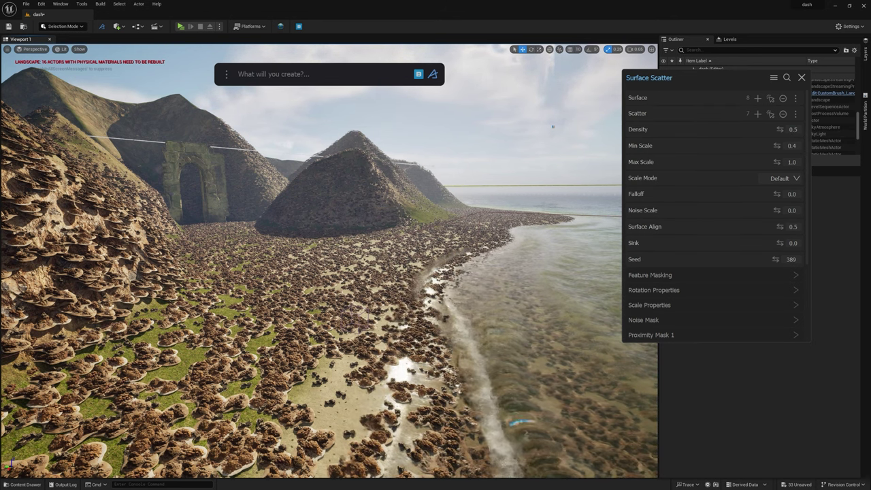
{"action": "left_click", "coordinate": [792, 129]}
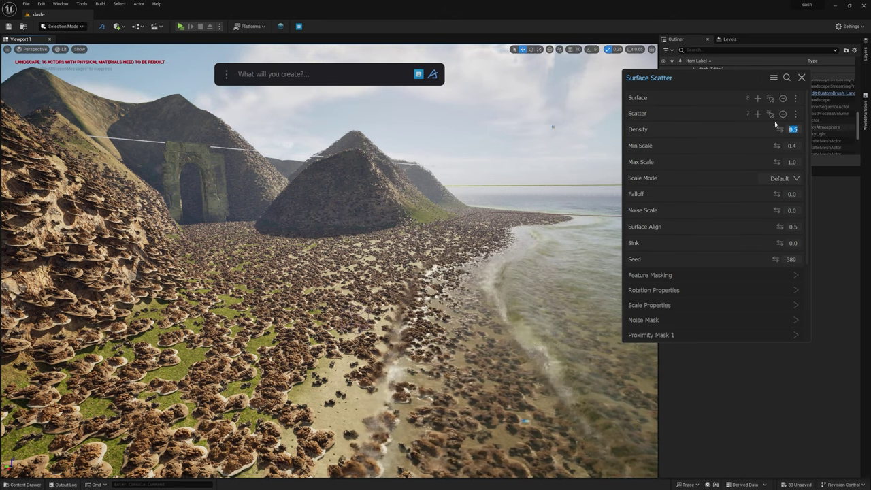
{"action": "type", "text": ".3"}
{"action": "key", "text": "Return"}
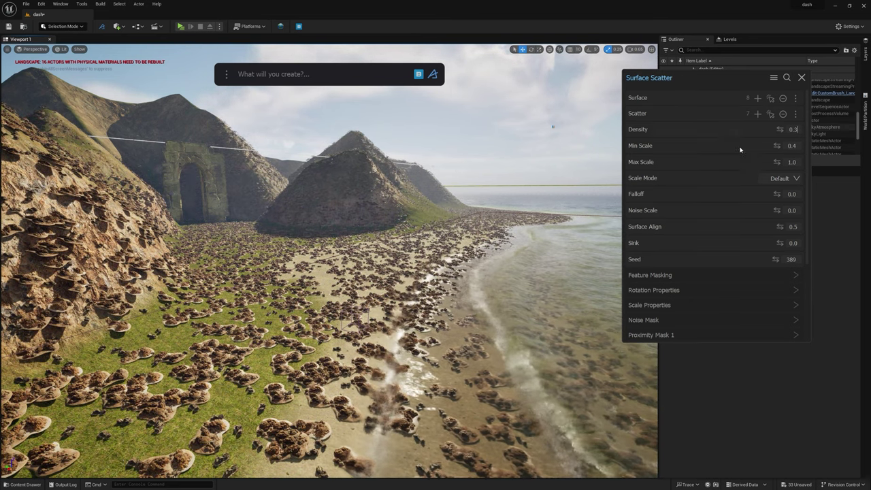
{"action": "mouse_move", "coordinate": [781, 129]}
{"action": "left_mouse_down"}
{"action": "mouse_move", "coordinate": [767, 162]}
{"action": "mouse_move", "coordinate": [780, 144]}
{"action": "left_mouse_up"}
{"action": "left_click", "coordinate": [793, 129]}
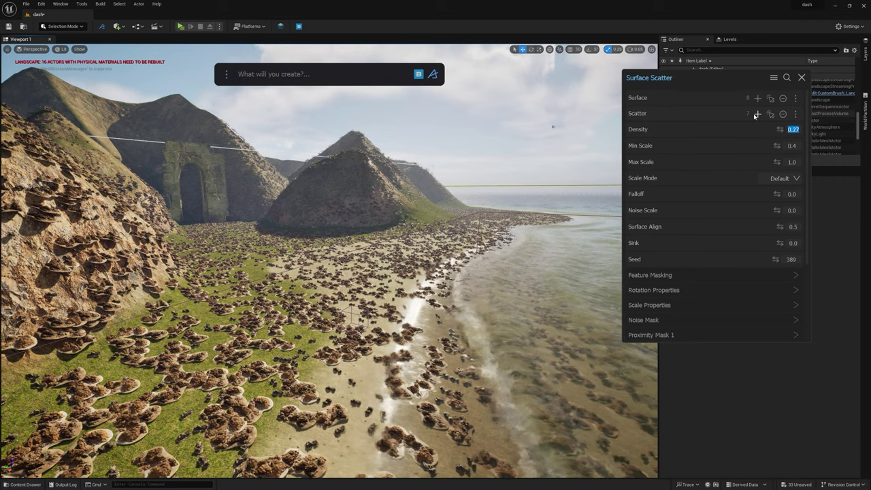
{"action": "type", "text": "0.3"}
{"action": "key", "text": "Return"}
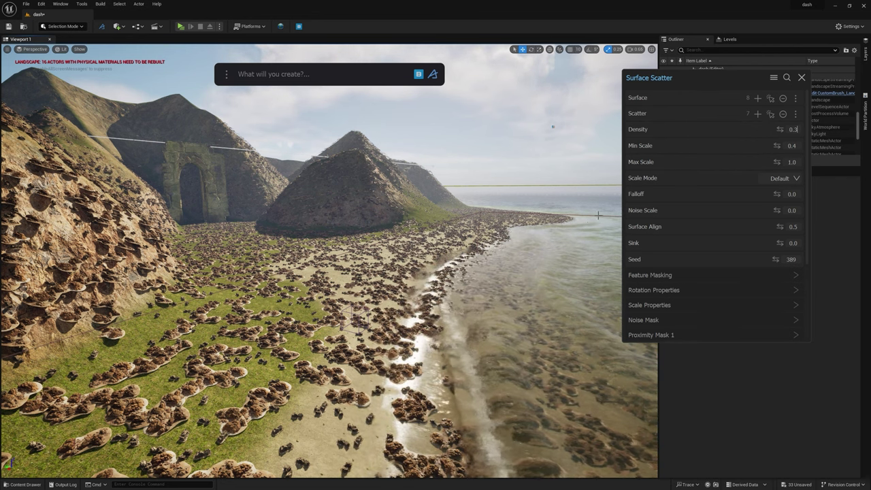
Expand the scatter's Feature Masking settings and set the Max Height Mask to 0.4
{"action": "scroll", "coordinate": [700, 227], "scroll_direction": "down", "scroll_amount": 3}
{"action": "left_click", "coordinate": [653, 173]}
{"action": "scroll", "coordinate": [680, 221], "scroll_direction": "down", "scroll_amount": 1}
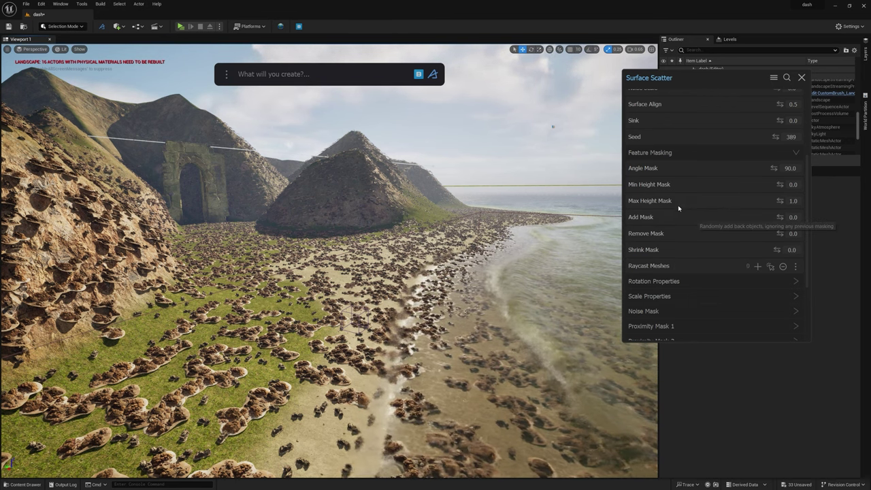
{"action": "left_click", "coordinate": [792, 201]}
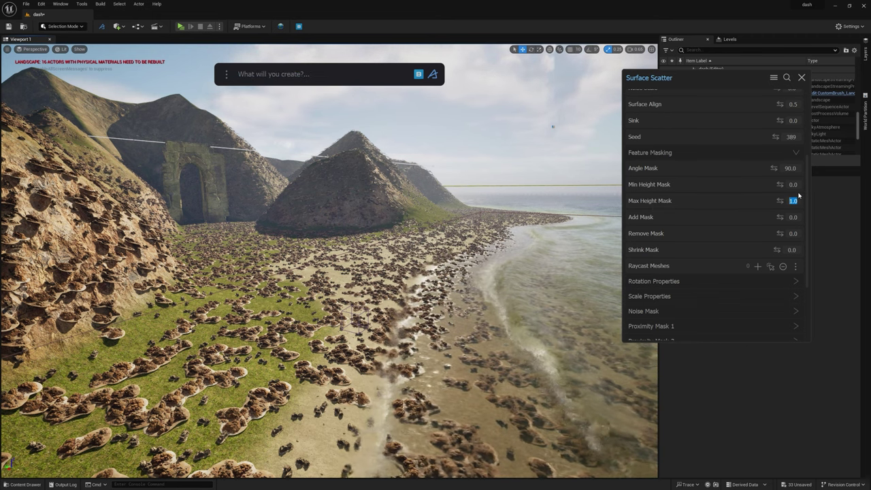
{"action": "type", "text": "0.4"}
{"action": "key", "text": "Return"}
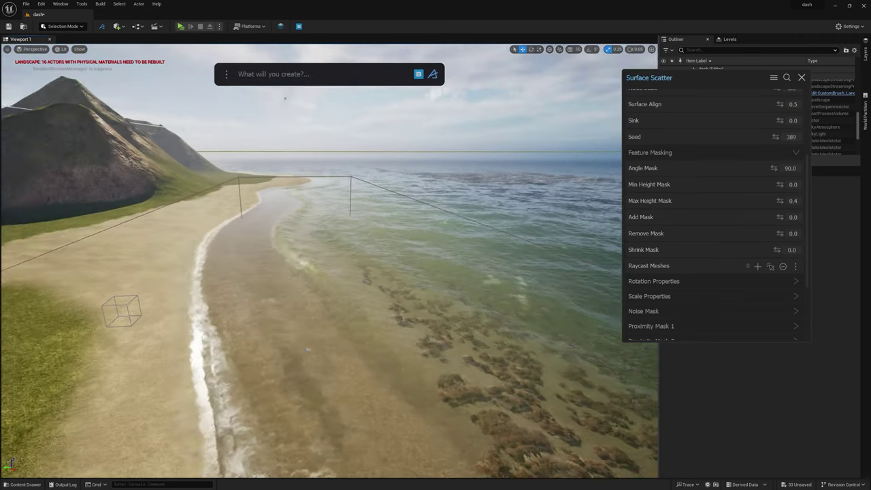
Refine the Max Height Mask along the shoreline, trying 0.5 and 0.42 before settling on 0.43
{"action": "right_click_drag", "start_coordinate": [329, 261], "coordinate": [309, 350]}
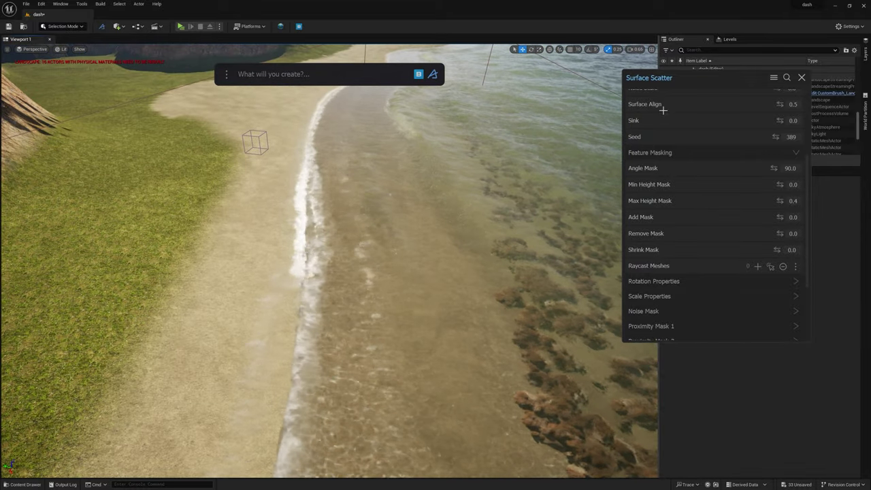
{"action": "left_click", "coordinate": [792, 200]}
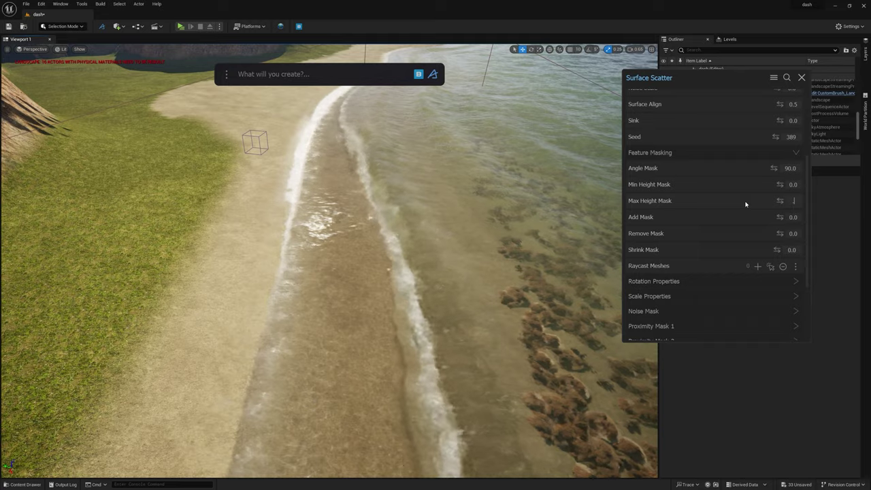
{"action": "type", "text": "0.5"}
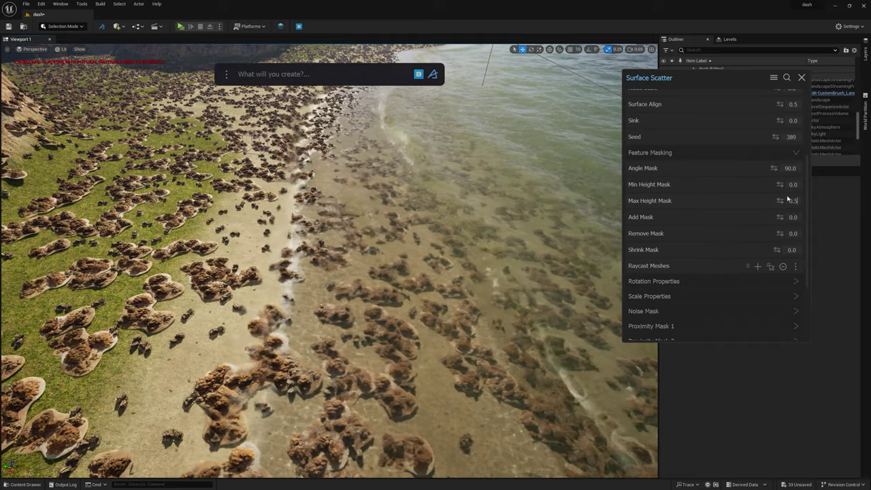
{"action": "key", "text": "BackSpace"}
{"action": "type", "text": "42"}
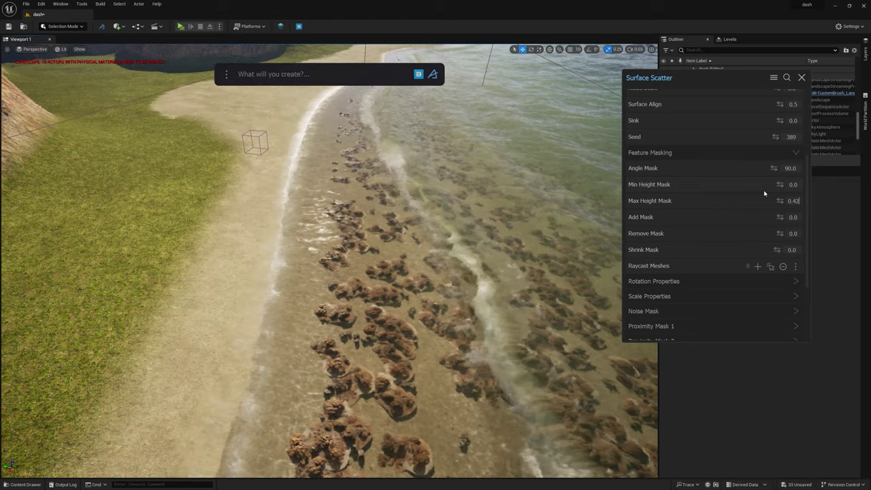
{"action": "key", "text": "BackSpace"}
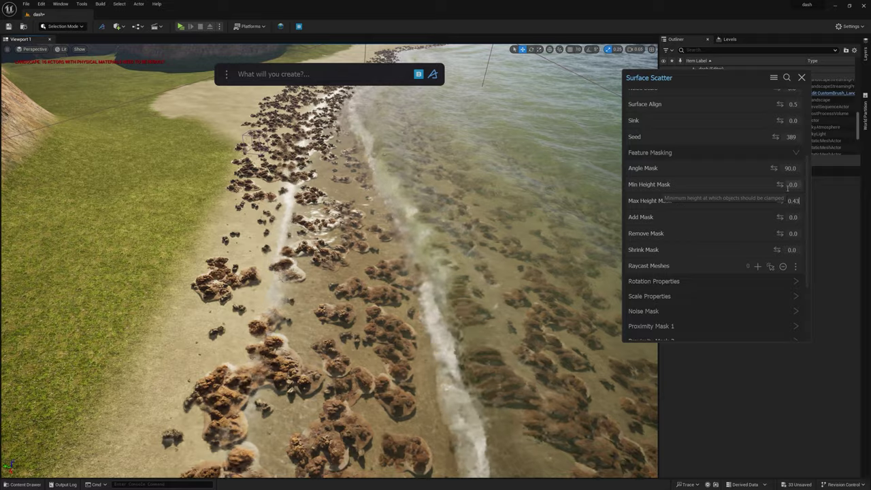
Set the Min Height Mask to 0.41, trying 0.4 first, and inspect the masked corals up close along the waterline
{"action": "right_click_drag", "start_coordinate": [422, 272], "coordinate": [444, 268]}
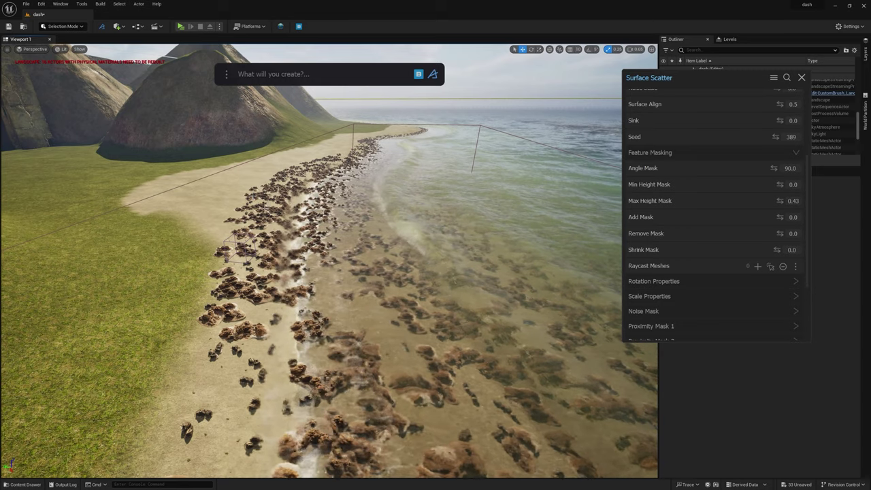
{"action": "left_click", "coordinate": [795, 185]}
{"action": "type", "text": "0"}
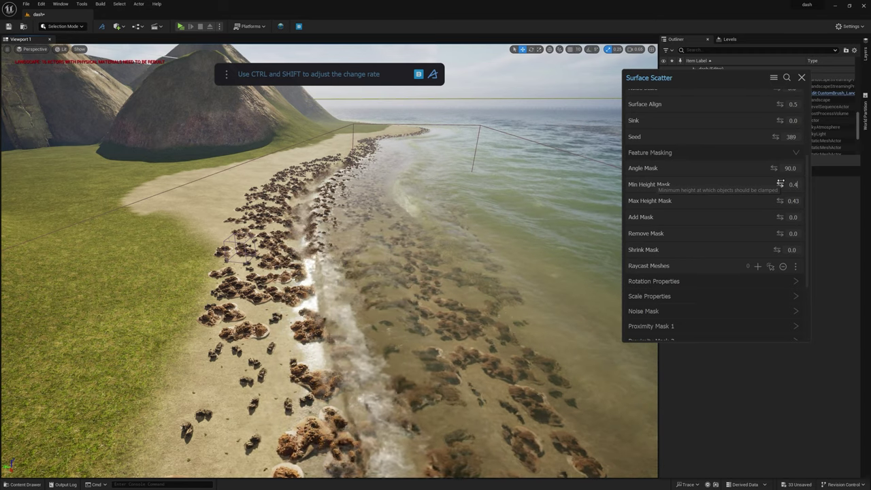
{"action": "key", "text": "Return"}
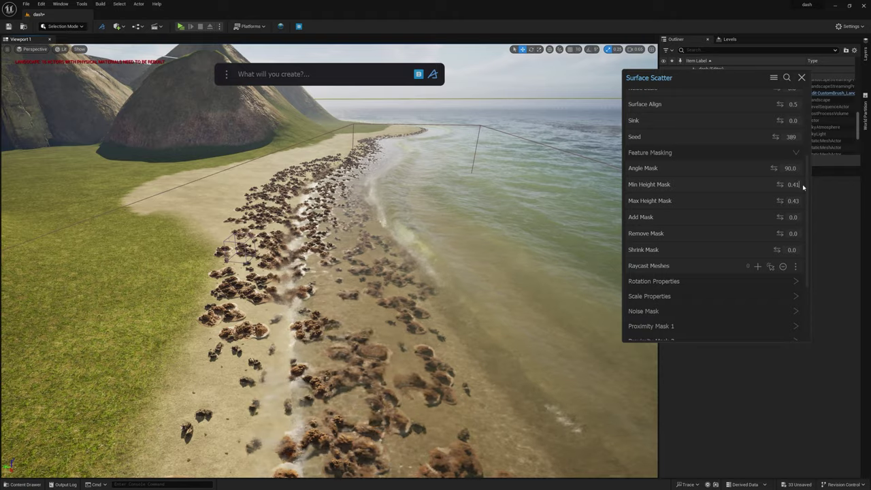
{"action": "key", "text": "w"}
{"action": "right_click_drag", "start_coordinate": [133, 390], "coordinate": [133, 361]}
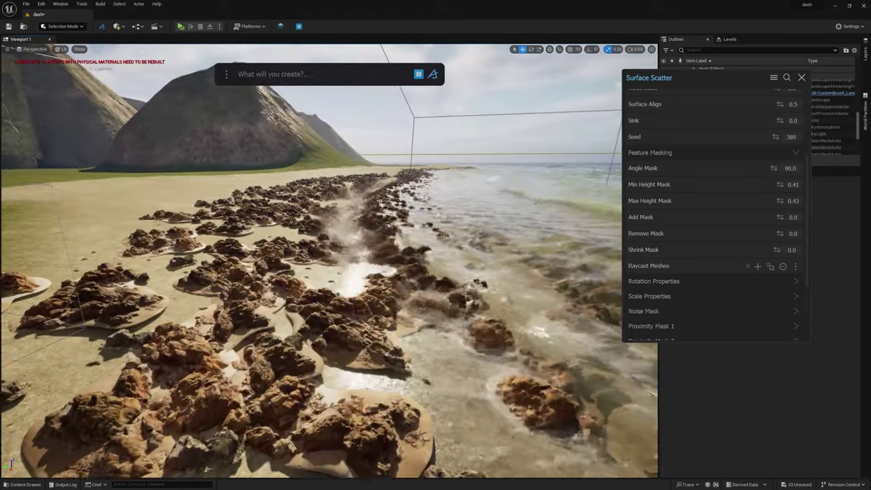
{"action": "key", "text": "e"}
{"action": "key", "text": "q"}
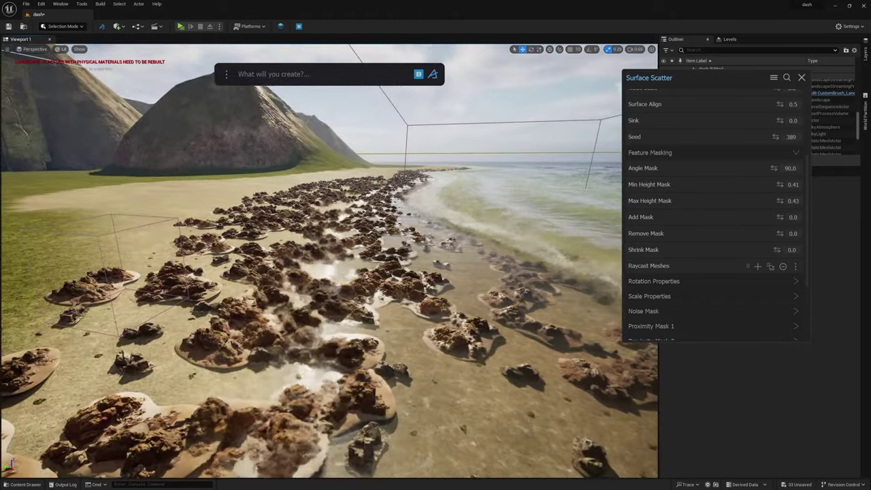